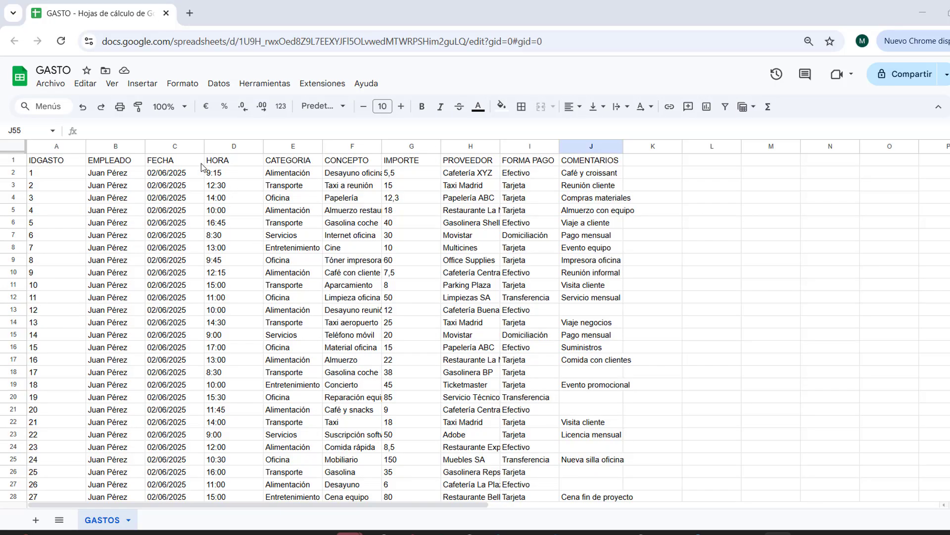
Create an AppSheet application from the GASTO spreadsheet and dismiss the translation and welcome pop-ups.
{"action": "left_click", "coordinate": [323, 84]}
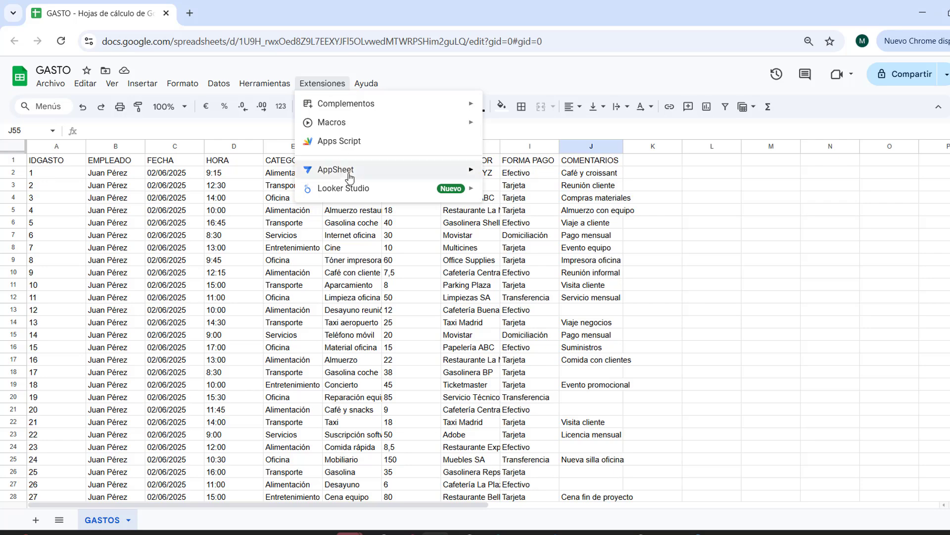
{"action": "mouse_move", "coordinate": [347, 171]}
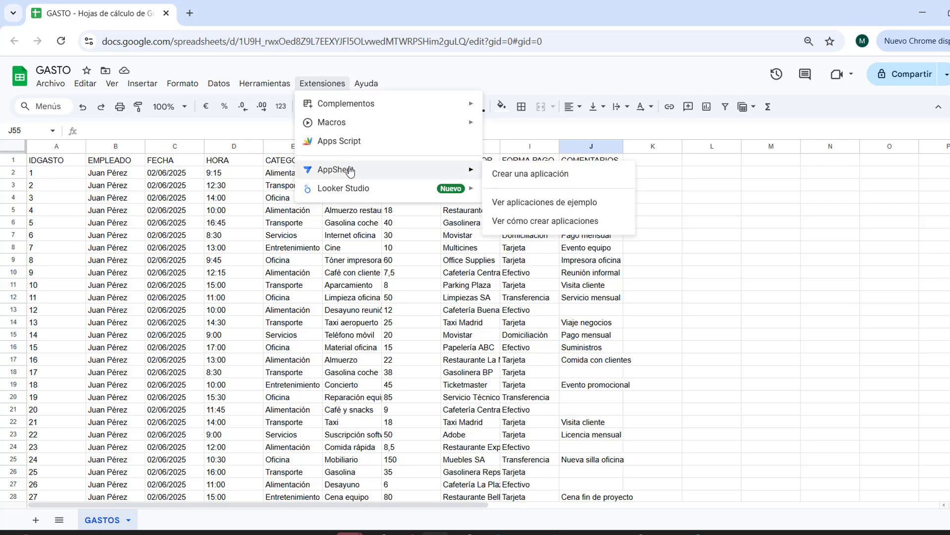
{"action": "left_click", "coordinate": [528, 174]}
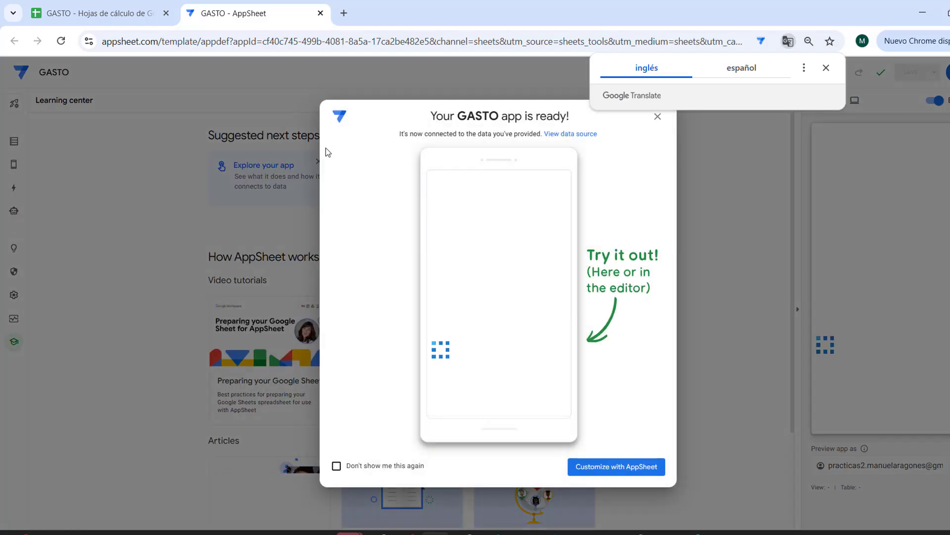
{"action": "left_click", "coordinate": [826, 67]}
{"action": "left_click", "coordinate": [657, 116]}
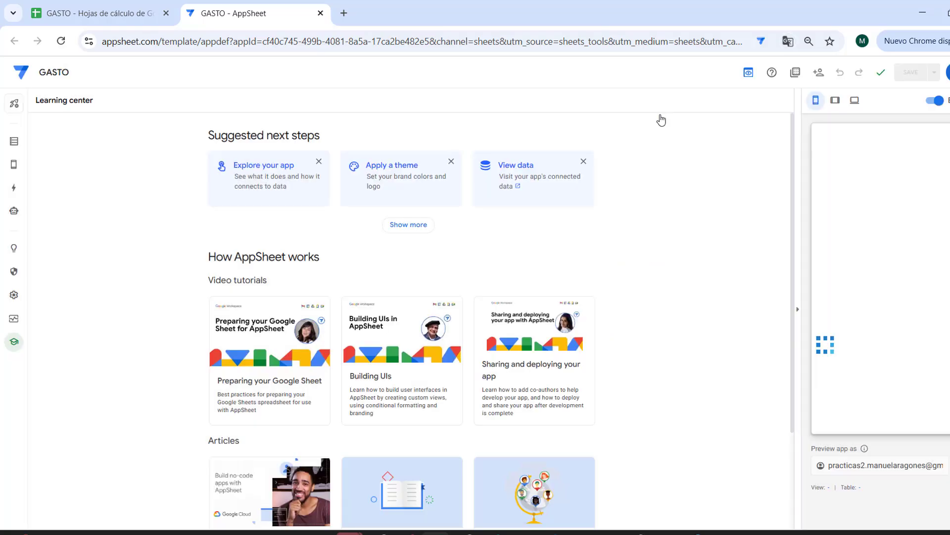
Open the GASTOS table's data columns and set the IMPORTE column's type to Price.
{"action": "left_click", "coordinate": [13, 143]}
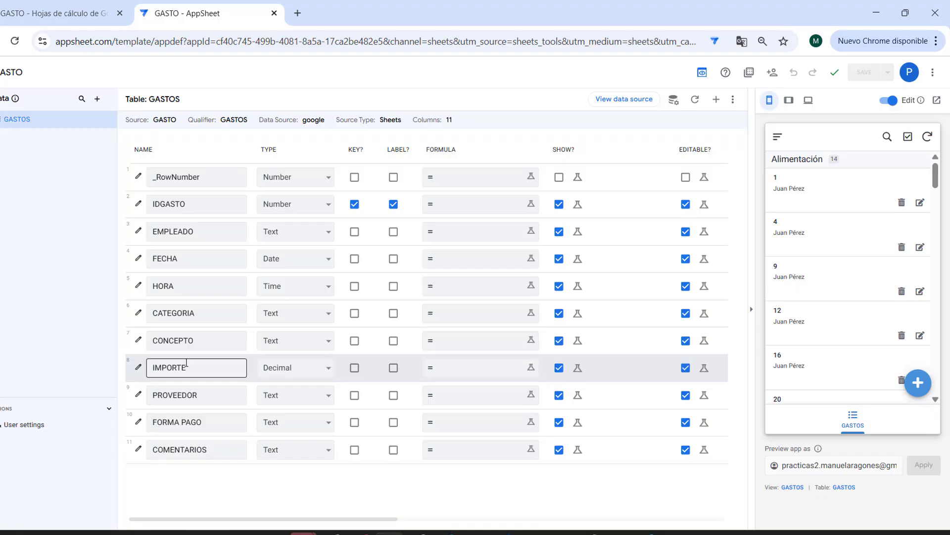
{"action": "left_click", "coordinate": [318, 374]}
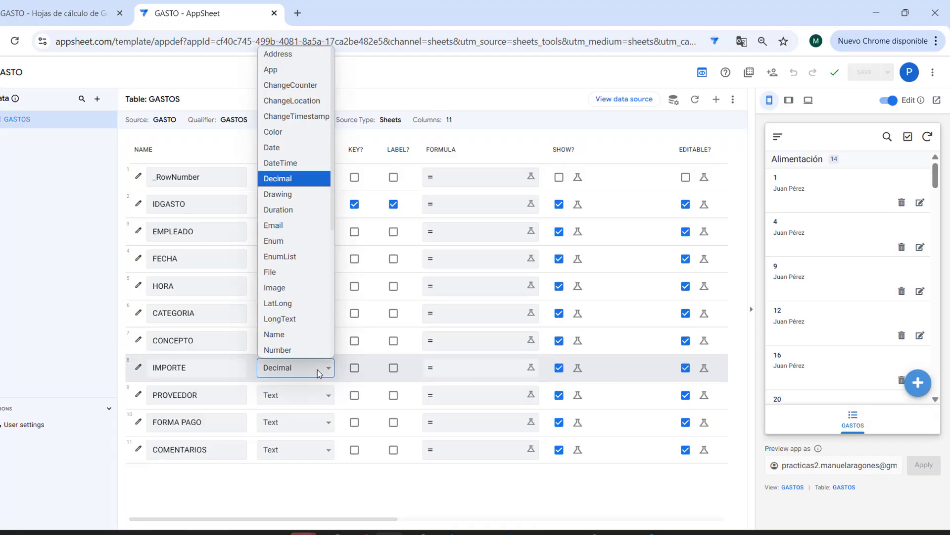
{"action": "scroll", "coordinate": [299, 281], "scroll_direction": "down", "scroll_amount": 3}
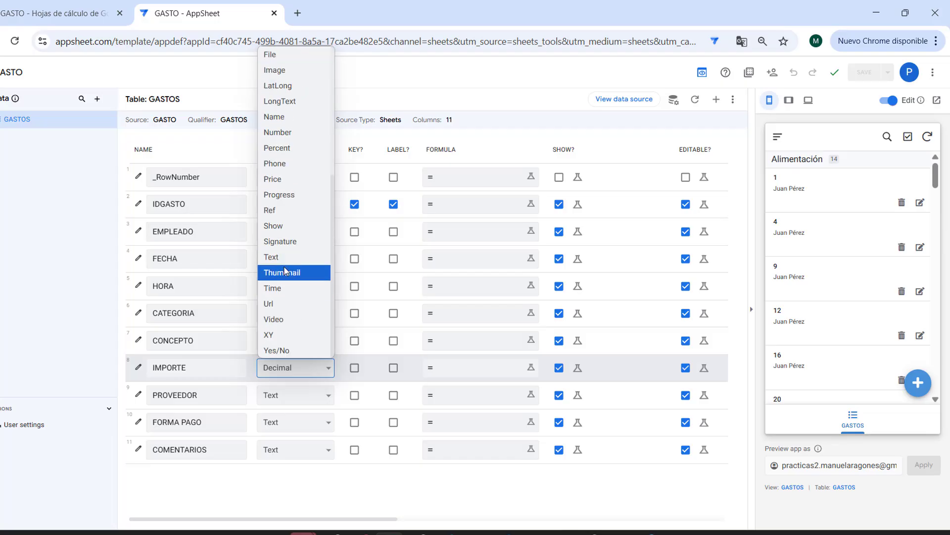
{"action": "left_click", "coordinate": [279, 179]}
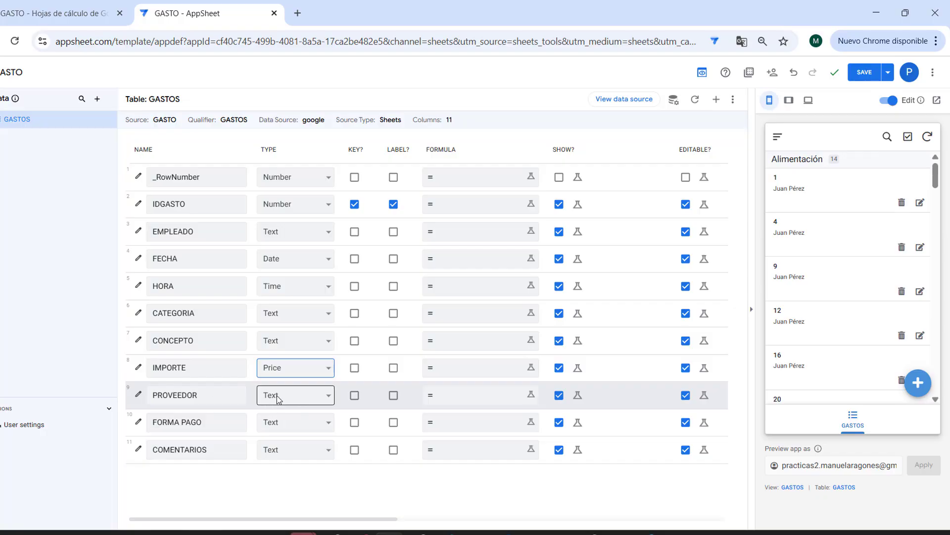
Change the CATEGORIA column's type to Enum, leaving its list of values empty.
{"action": "left_click", "coordinate": [139, 315]}
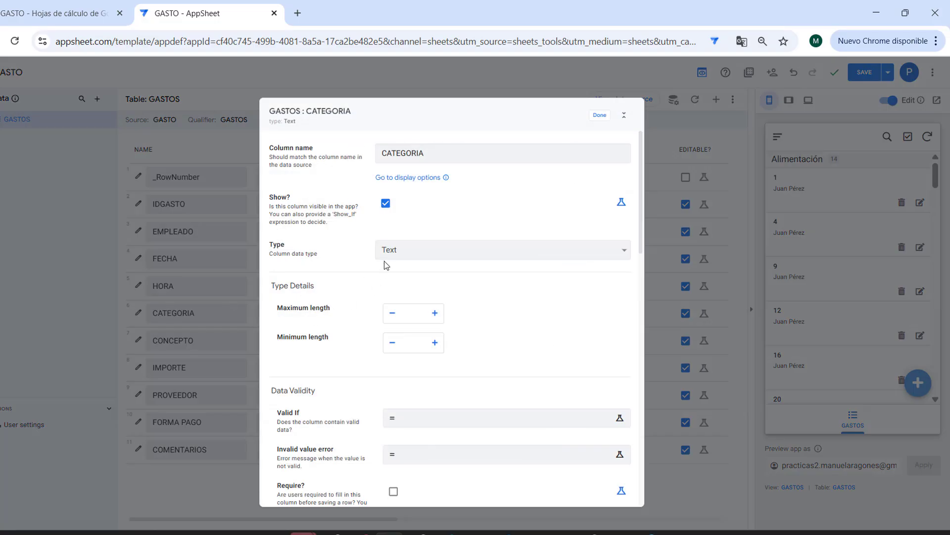
{"action": "left_click", "coordinate": [386, 253]}
{"action": "left_click", "coordinate": [398, 300]}
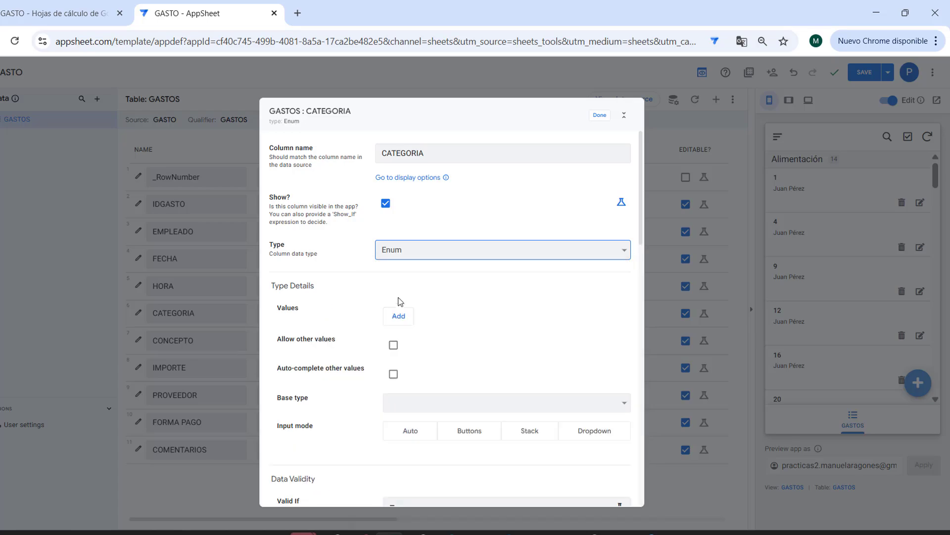
{"action": "left_click", "coordinate": [399, 316]}
{"action": "left_click", "coordinate": [422, 322]}
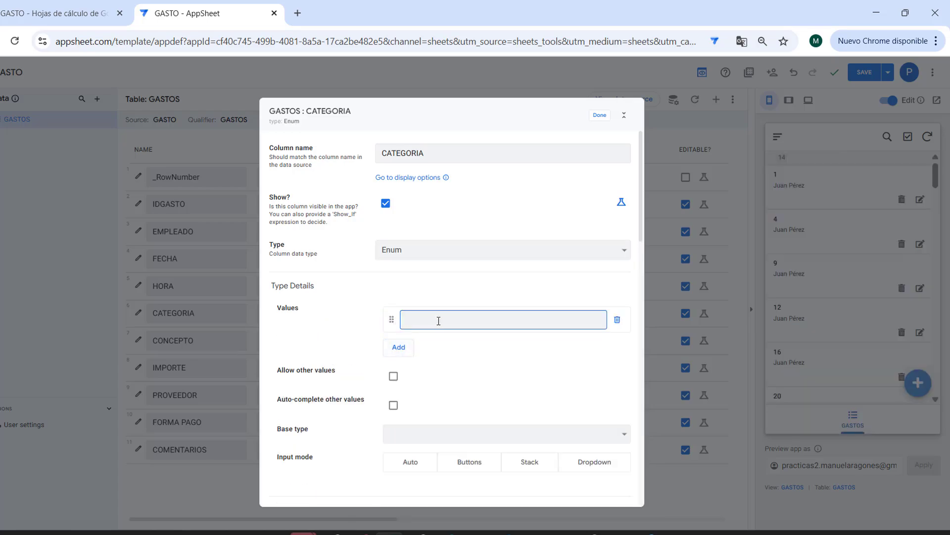
{"action": "left_click", "coordinate": [617, 319]}
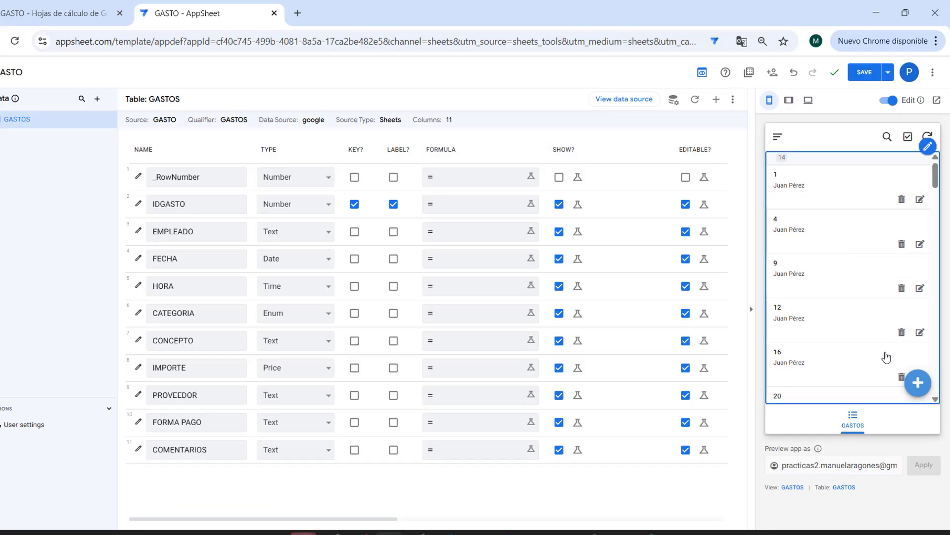
Open a new expense form in the app preview and change the IDGASTO column's type to Text.
{"action": "scroll", "coordinate": [889, 354], "scroll_direction": "down", "scroll_amount": 2}
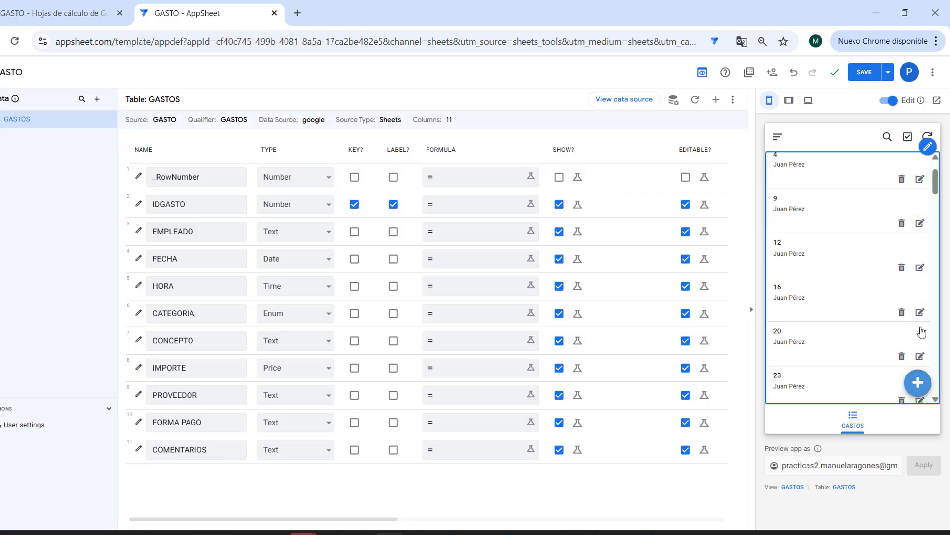
{"action": "left_click", "coordinate": [919, 386]}
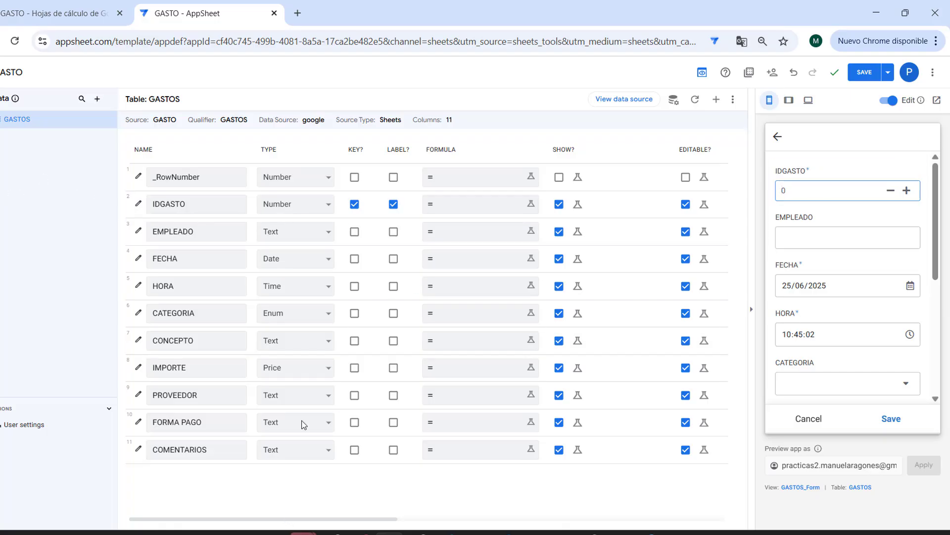
{"action": "left_click", "coordinate": [319, 204]}
{"action": "scroll", "coordinate": [303, 379], "scroll_direction": "down", "scroll_amount": 5}
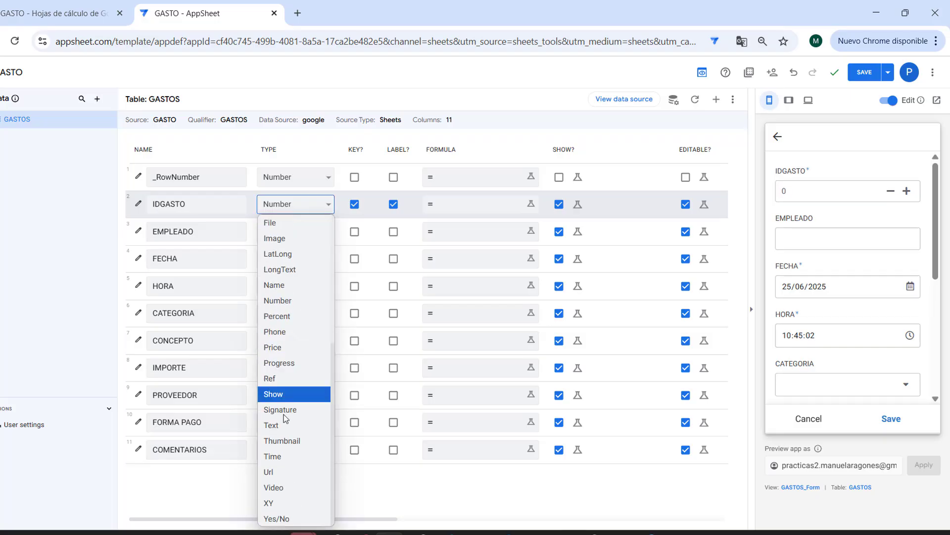
{"action": "left_click", "coordinate": [276, 425]}
Set the IDGASTO column's initial value formula to uniqueid() and save the app.
{"action": "left_click_drag", "start_coordinate": [271, 522], "coordinate": [430, 530]}
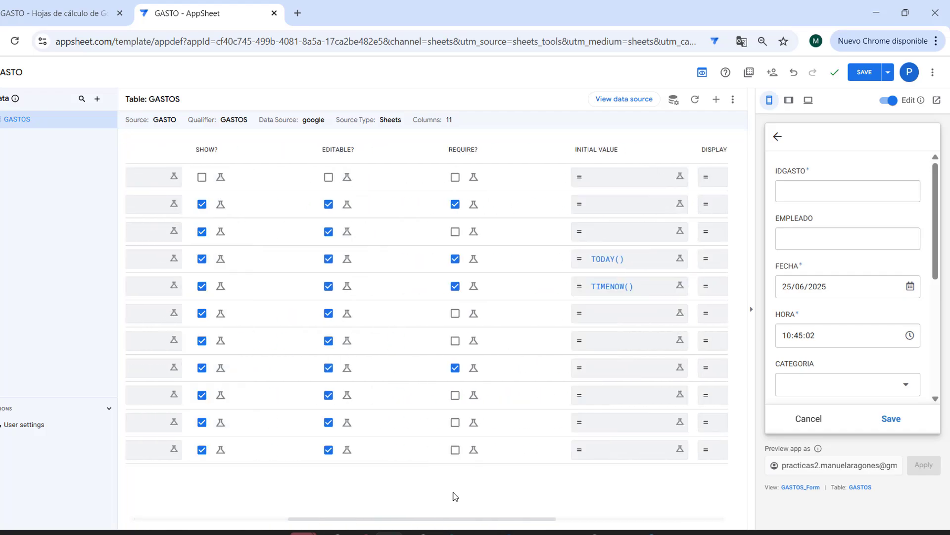
{"action": "left_click", "coordinate": [614, 208]}
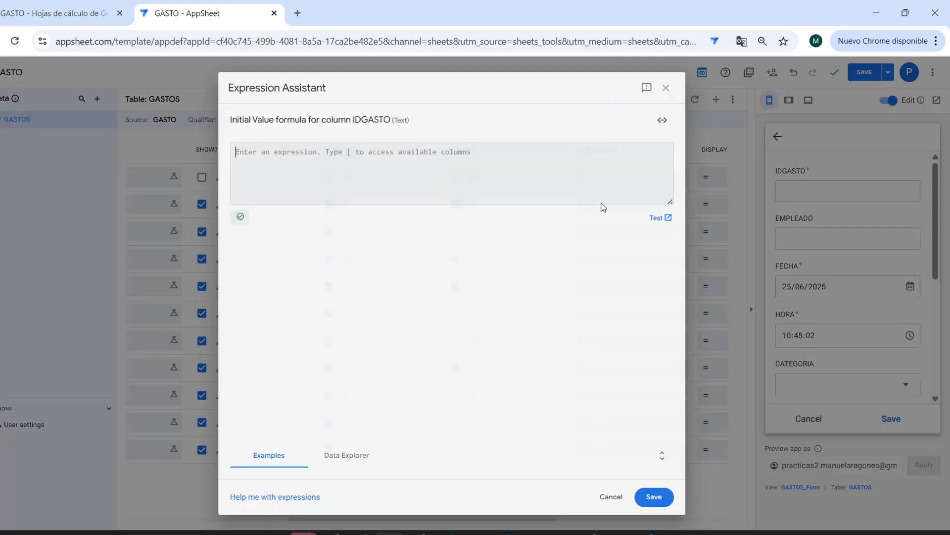
{"action": "type", "text": "unique"}
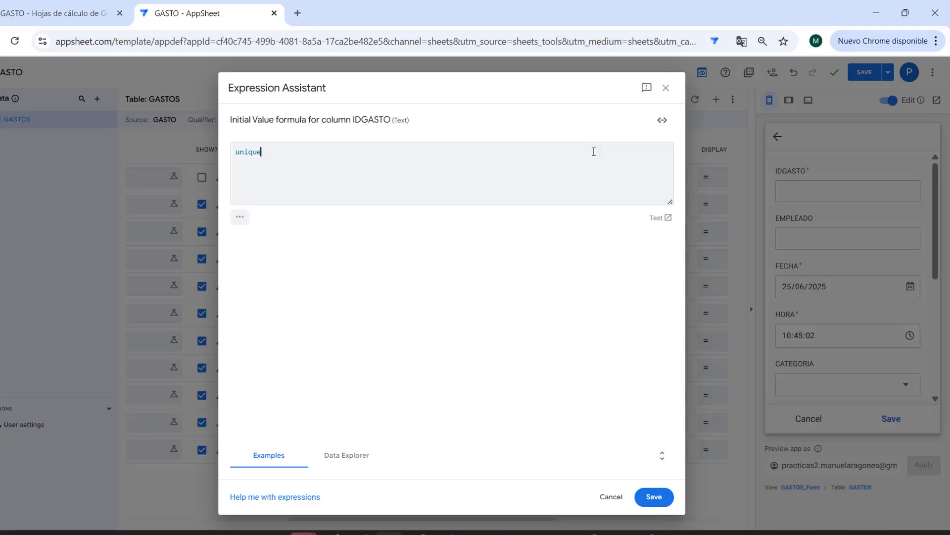
{"action": "type", "text": "id()"}
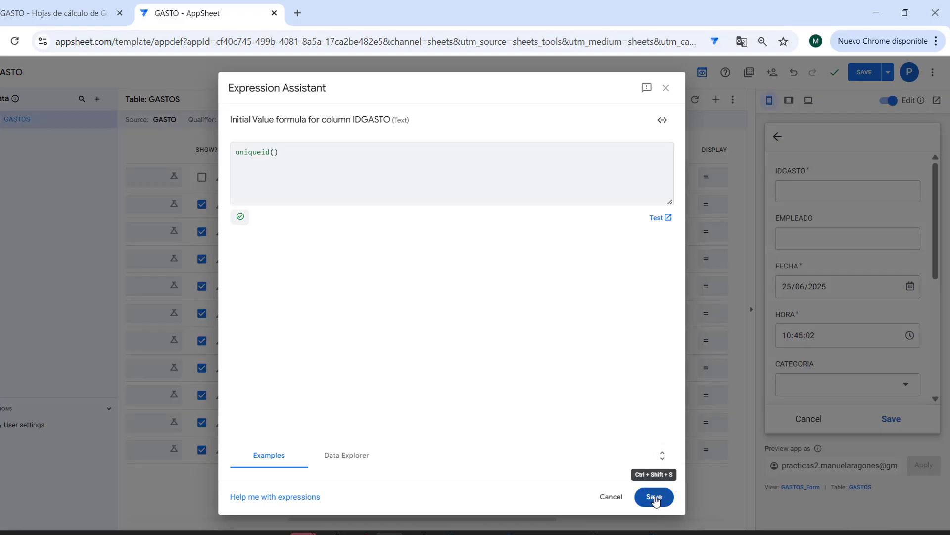
{"action": "left_click", "coordinate": [654, 498]}
{"action": "left_click", "coordinate": [866, 74]}
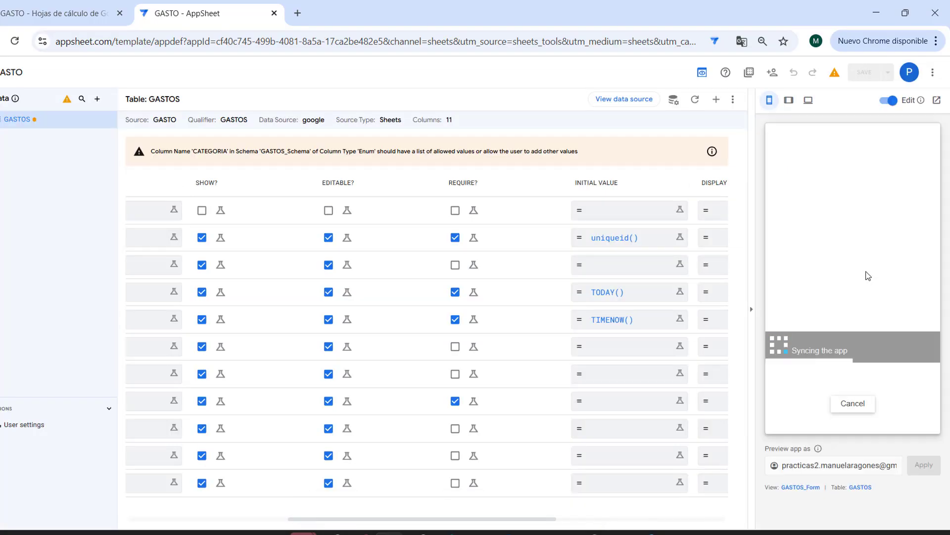
Try to save the new expense in the preview form with IMPORTE left empty.
{"action": "left_click", "coordinate": [847, 287]}
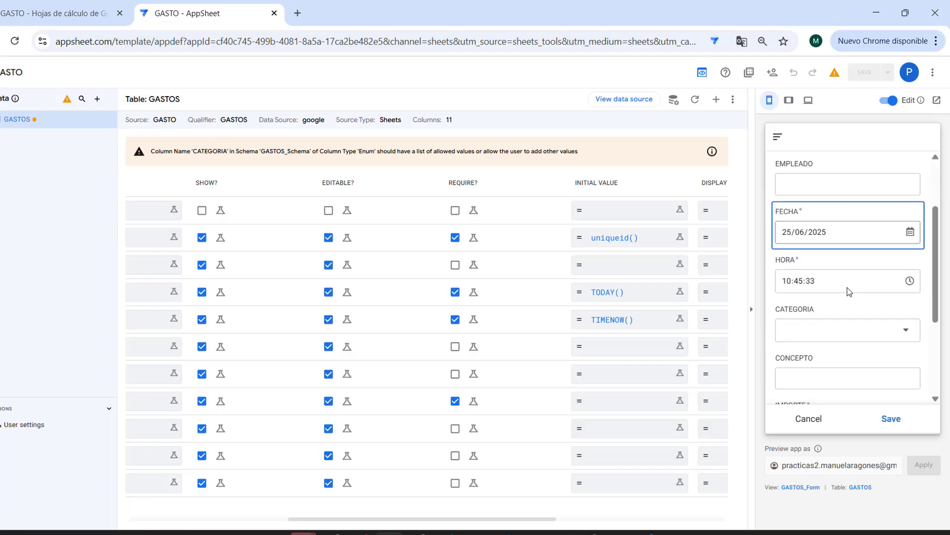
{"action": "scroll", "coordinate": [850, 291], "scroll_direction": "down", "scroll_amount": 4}
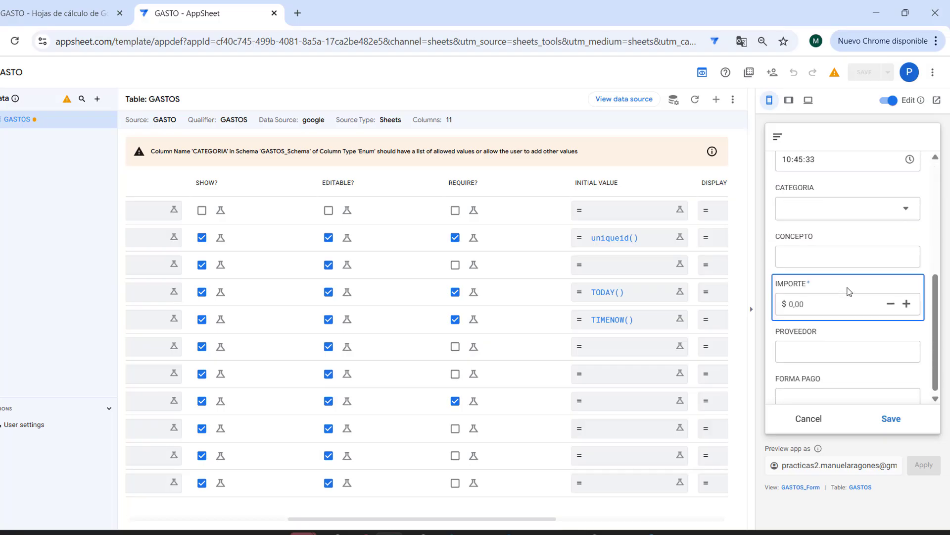
{"action": "left_click", "coordinate": [891, 419]}
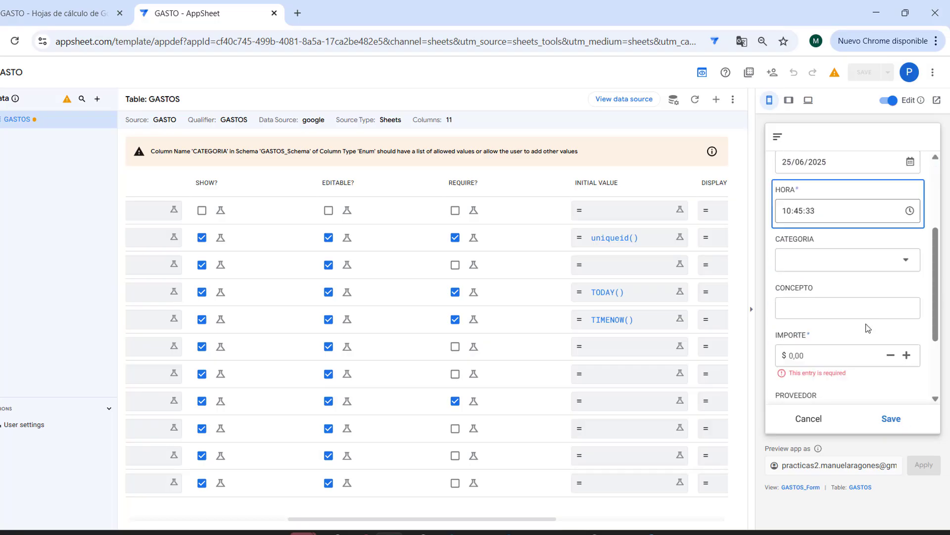
{"action": "scroll", "coordinate": [867, 327], "scroll_direction": "down", "scroll_amount": 3}
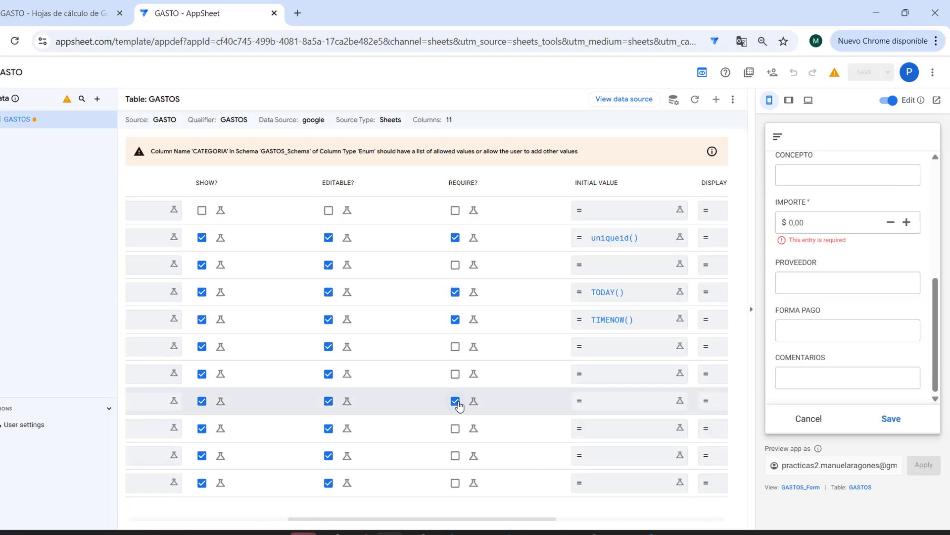
Enter 20 as the new expense's IMPORTE in the preview form and save the record.
{"action": "left_click", "coordinate": [908, 223]}
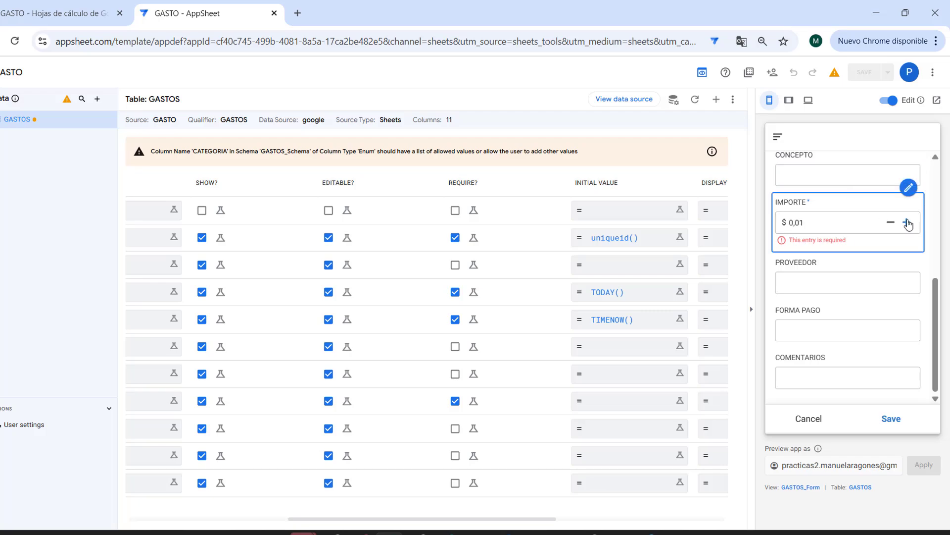
{"action": "double_click", "coordinate": [817, 236]}
{"action": "type", "text": "2"}
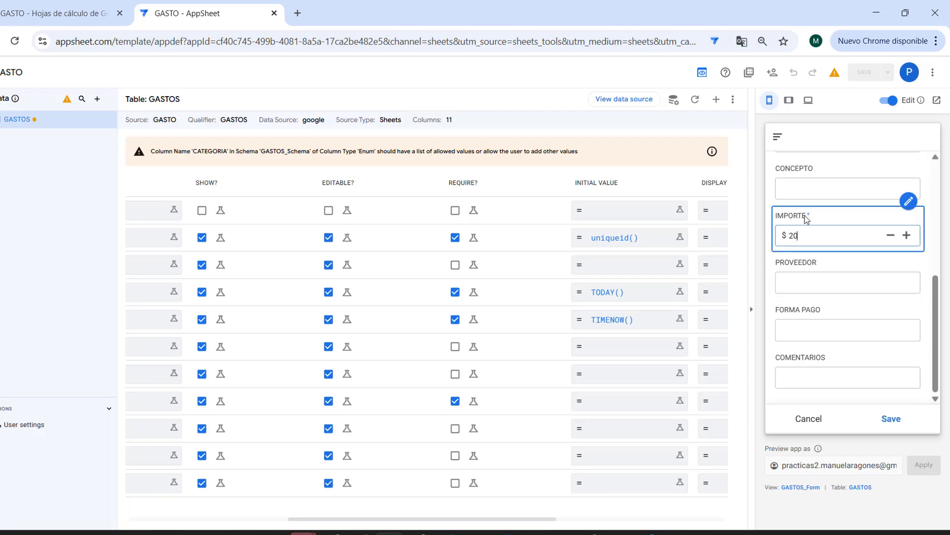
{"action": "type", "text": "0"}
{"action": "left_click", "coordinate": [840, 269]}
{"action": "left_click", "coordinate": [847, 327]}
{"action": "left_click", "coordinate": [891, 418]}
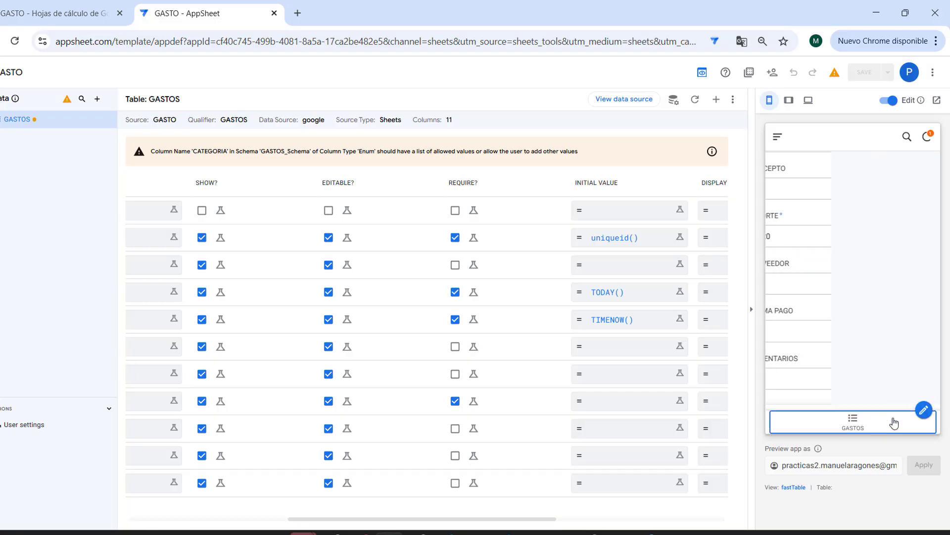
Edit the new uncategorised expense in the GASTOS view, set its CATEGORIA to Alimentación, save it, and review the list.
{"action": "left_click", "coordinate": [858, 424]}
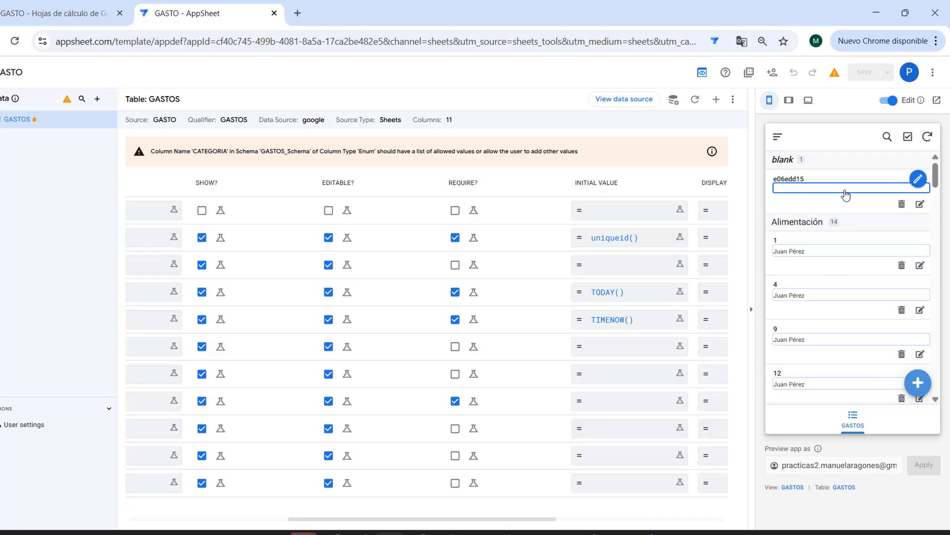
{"action": "left_click", "coordinate": [922, 205]}
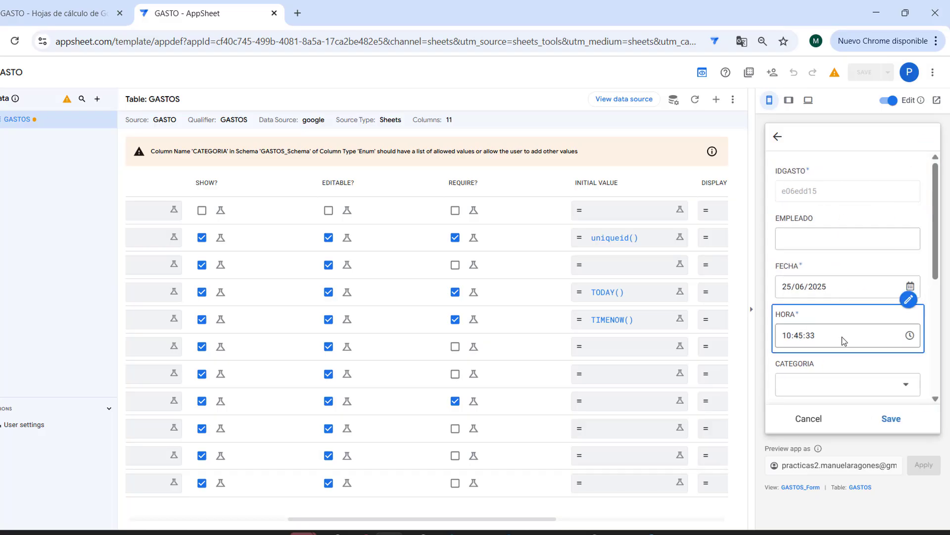
{"action": "left_click", "coordinate": [875, 387]}
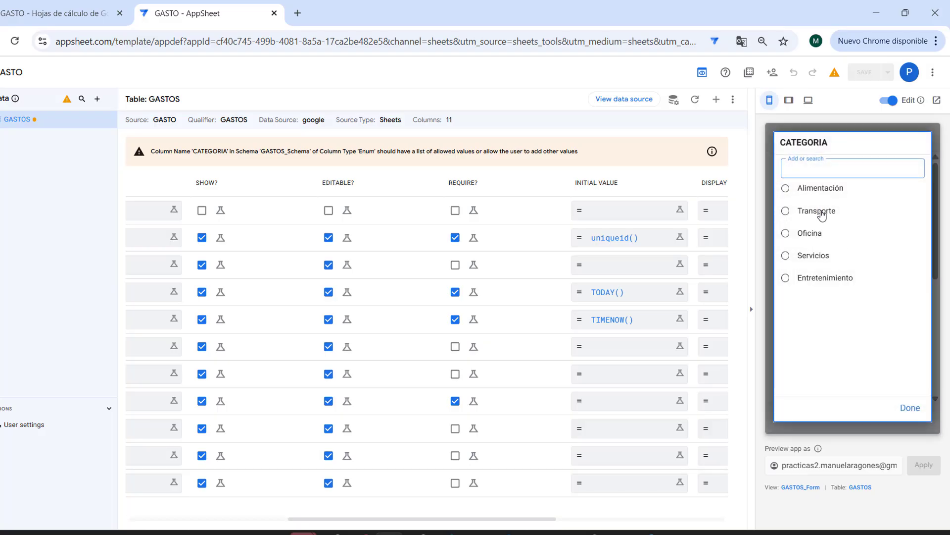
{"action": "left_click", "coordinate": [816, 189]}
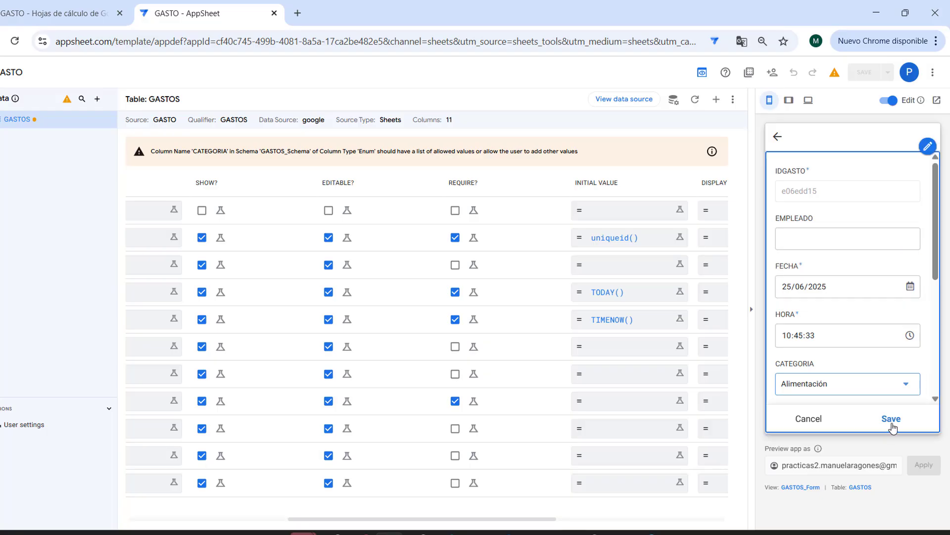
{"action": "left_click", "coordinate": [892, 420]}
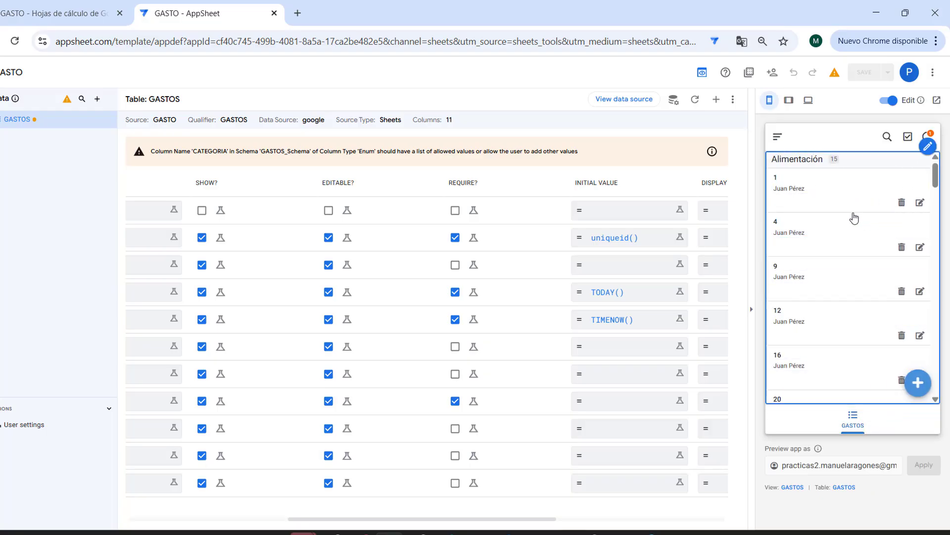
{"action": "scroll", "coordinate": [854, 216], "scroll_direction": "down", "scroll_amount": 15}
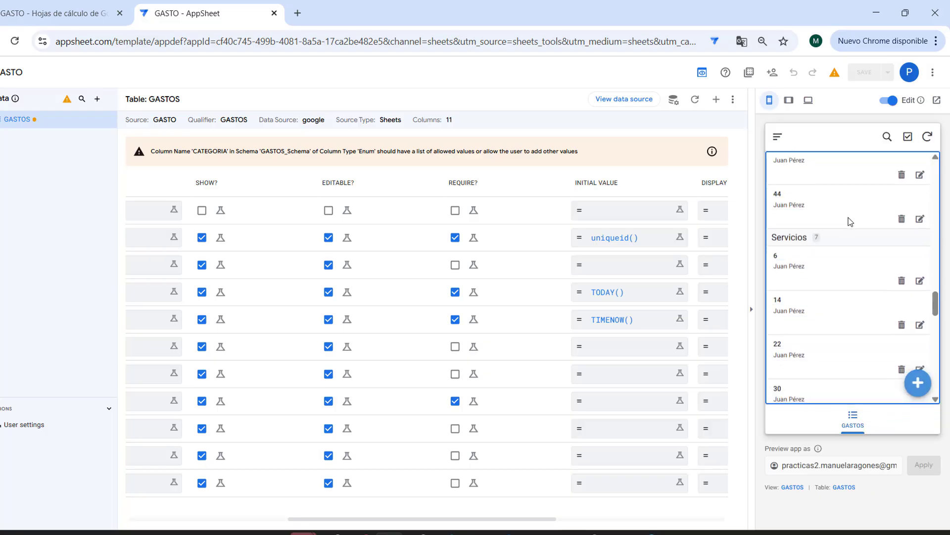
{"action": "scroll", "coordinate": [849, 221], "scroll_direction": "down", "scroll_amount": 10}
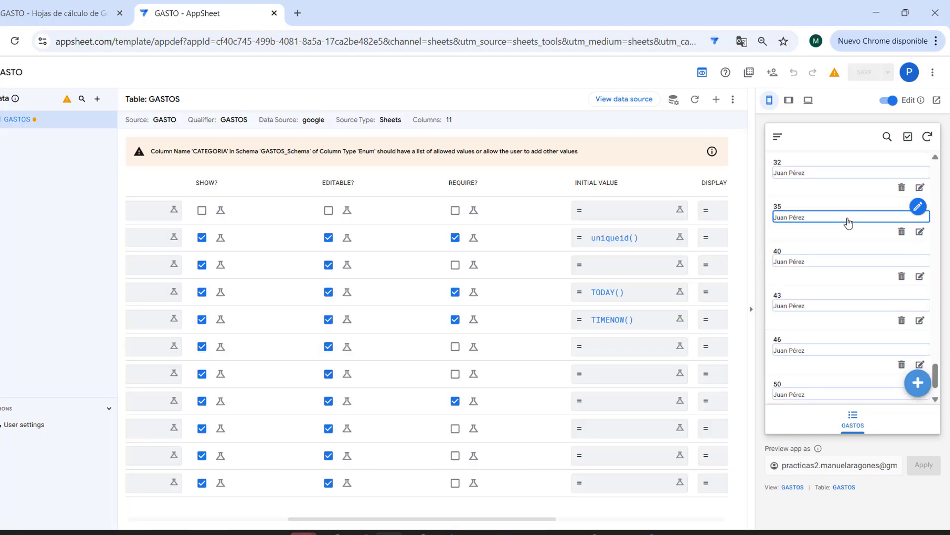
Open the app's share links and copy the mobile installation link.
{"action": "left_click", "coordinate": [774, 75]}
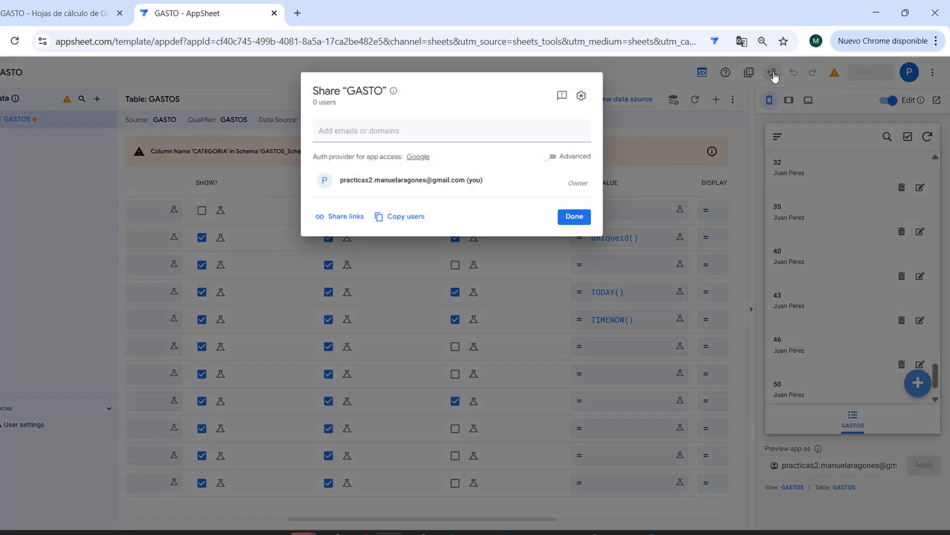
{"action": "left_click", "coordinate": [343, 220]}
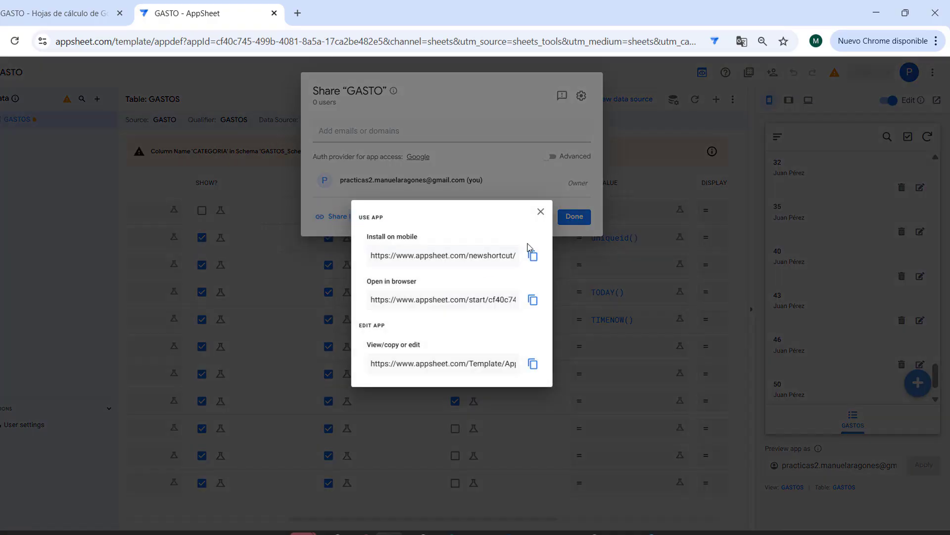
{"action": "left_click", "coordinate": [533, 256]}
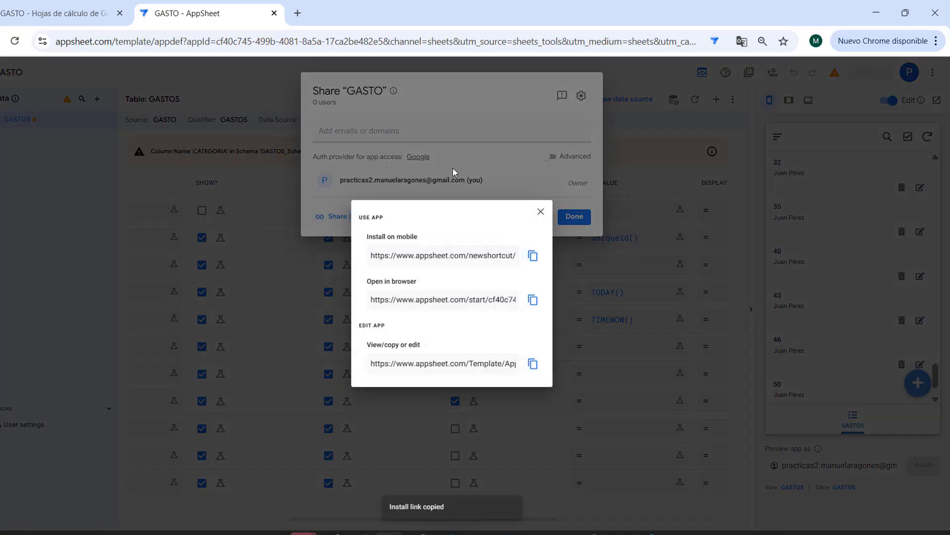